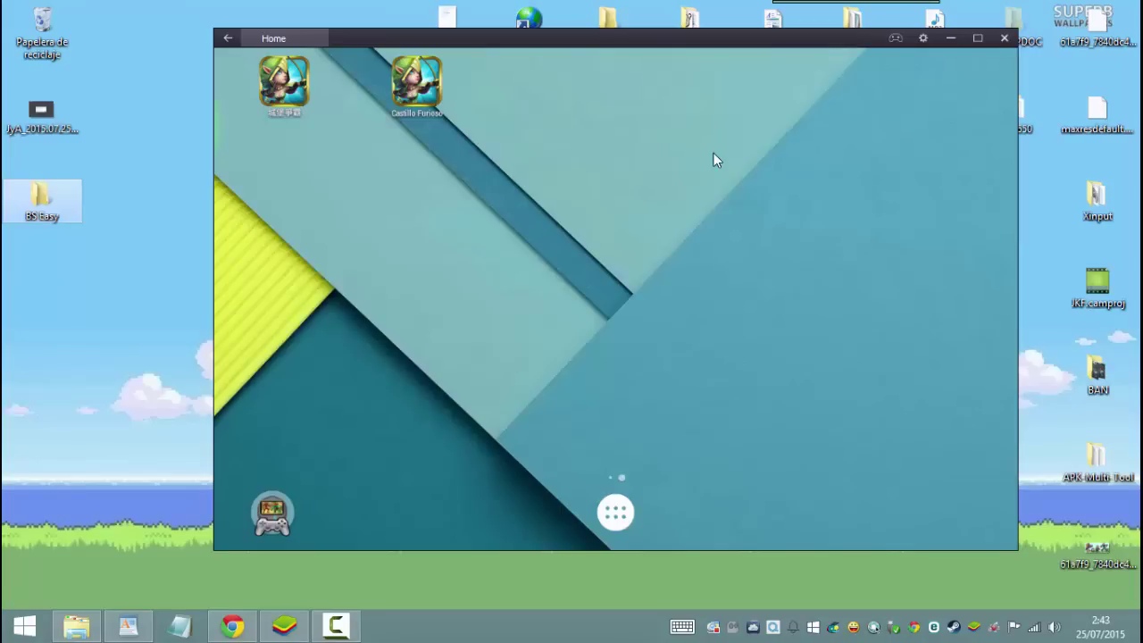
- View the desktop screenshot of the BlueStacks one-time setup dialog and close the image viewer
double_click(65, 103)
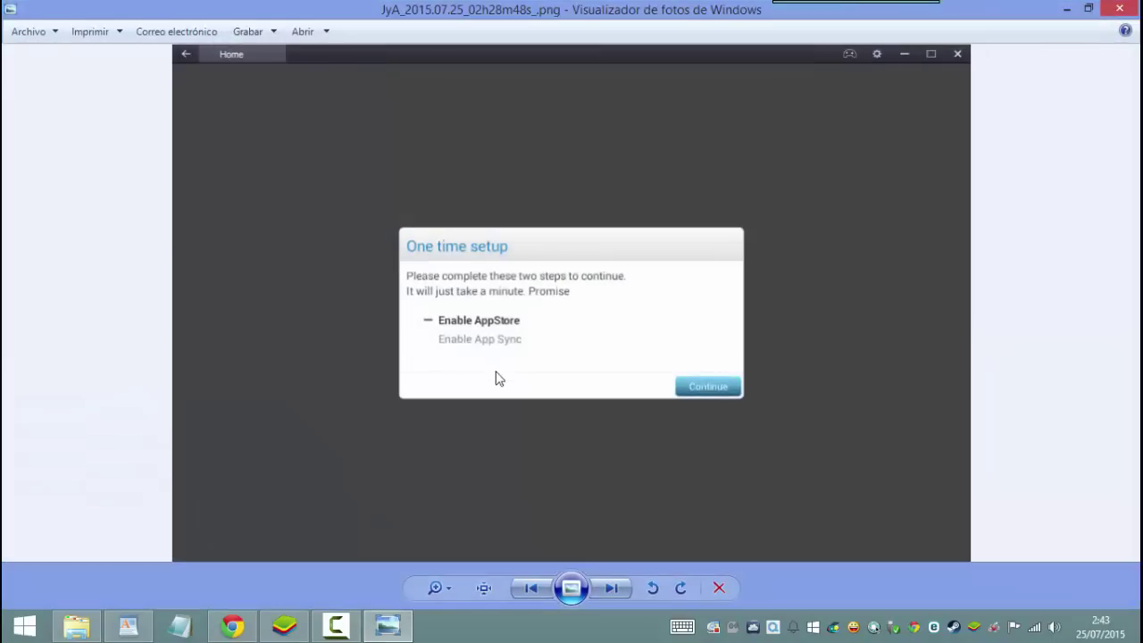
click(1119, 8)
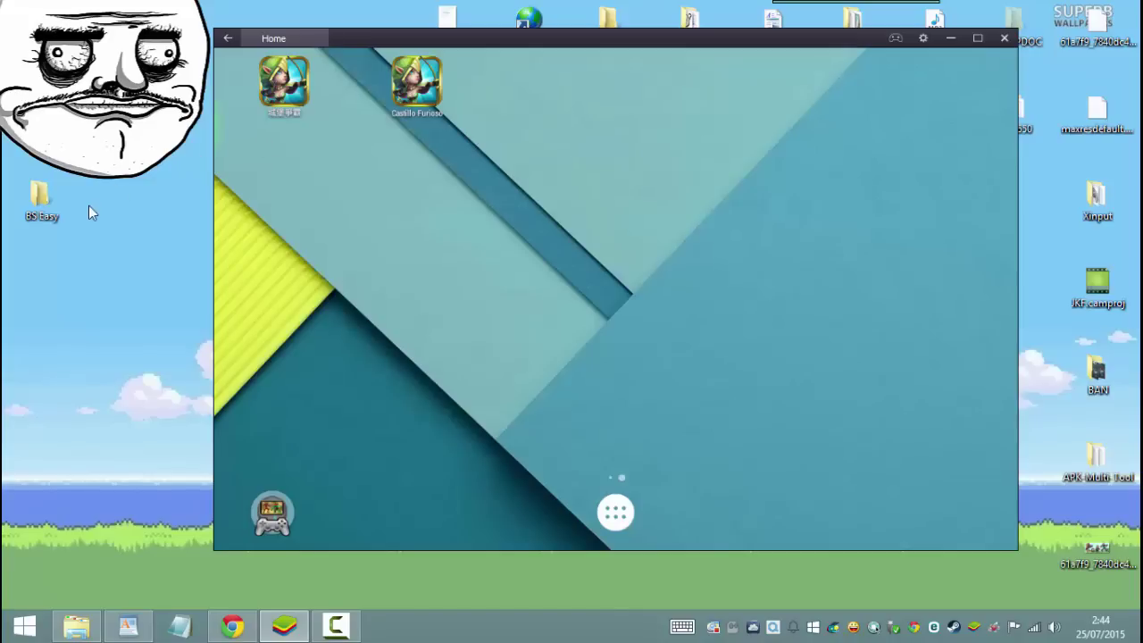
- Open the BS Easy folder from the desktop and close the running BlueStacks emulator
double_click(40, 201)
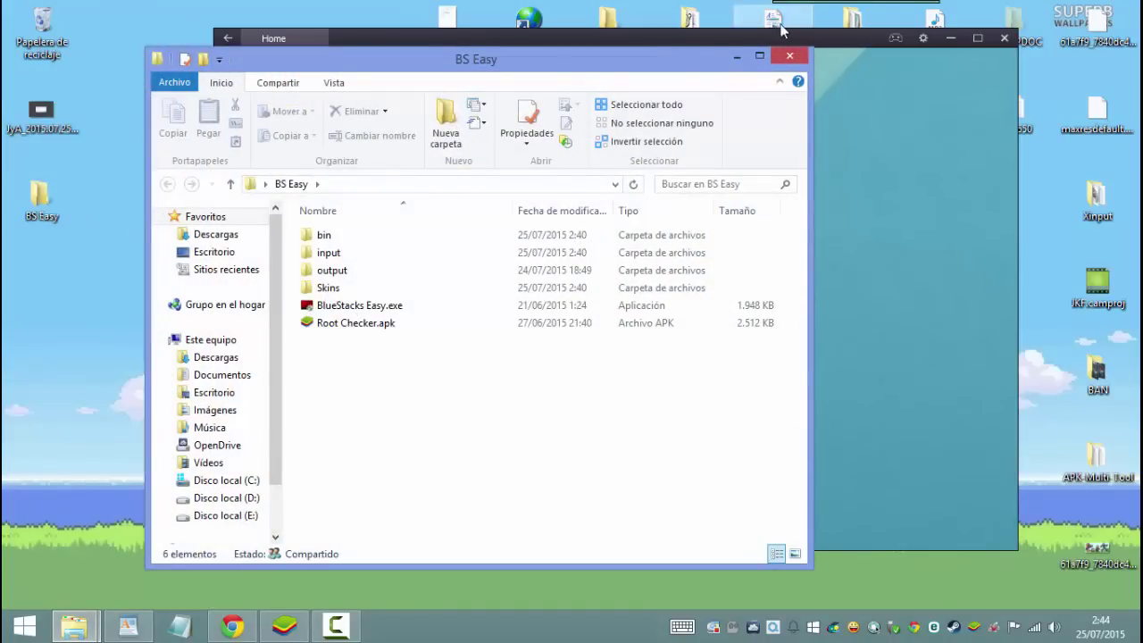
drag(607, 67, 550, 76)
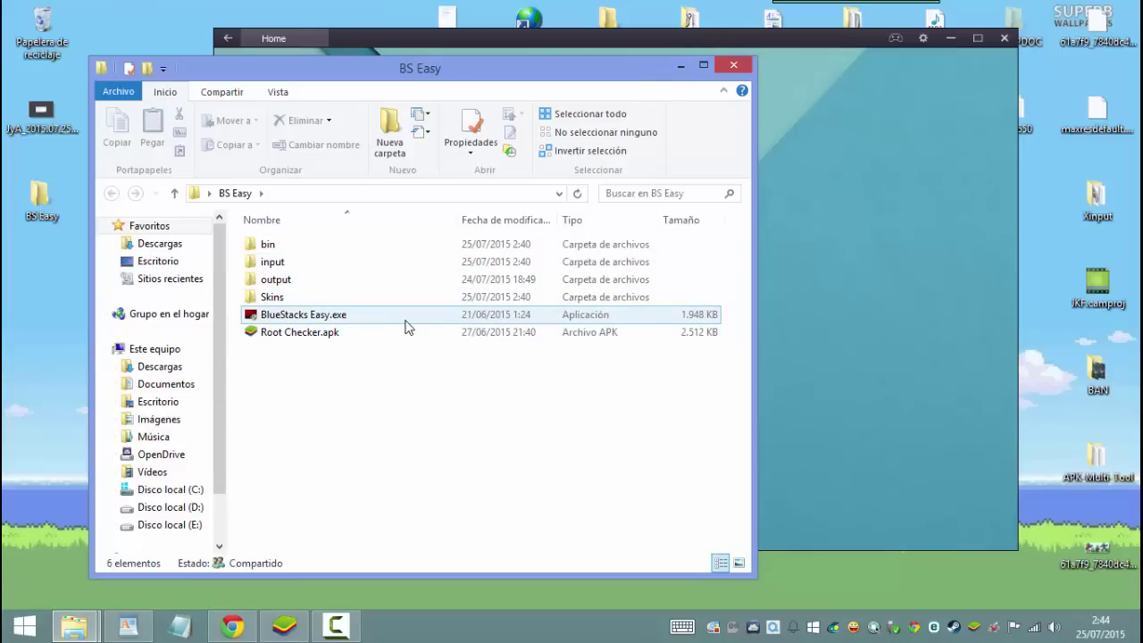
drag(655, 43, 776, 16)
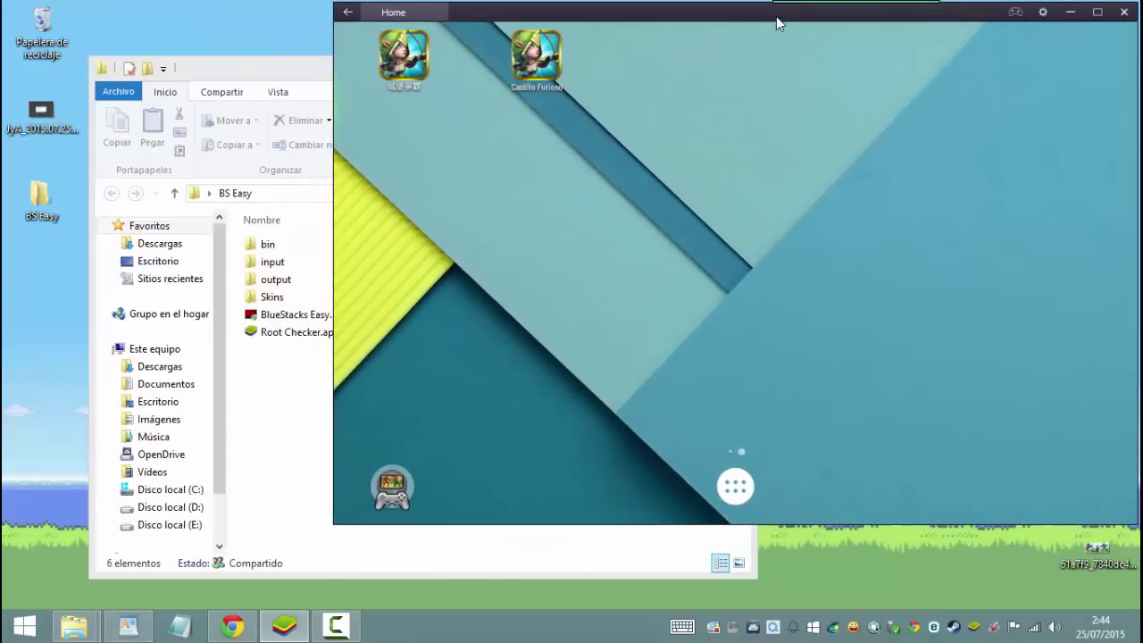
drag(284, 74, 185, 78)
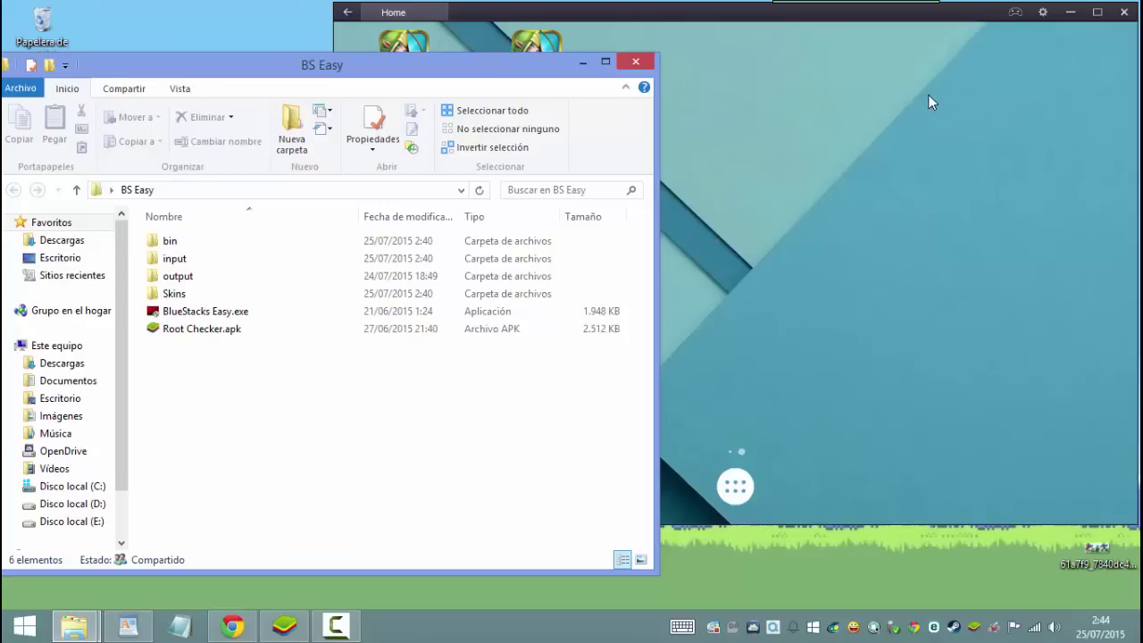
click(1123, 12)
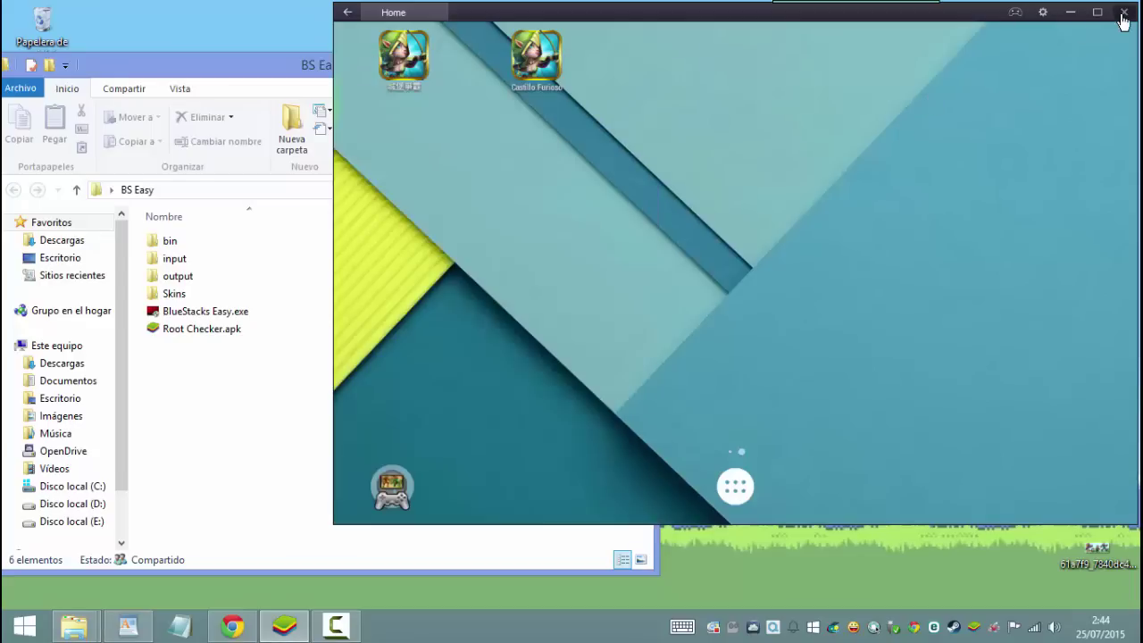
click(467, 426)
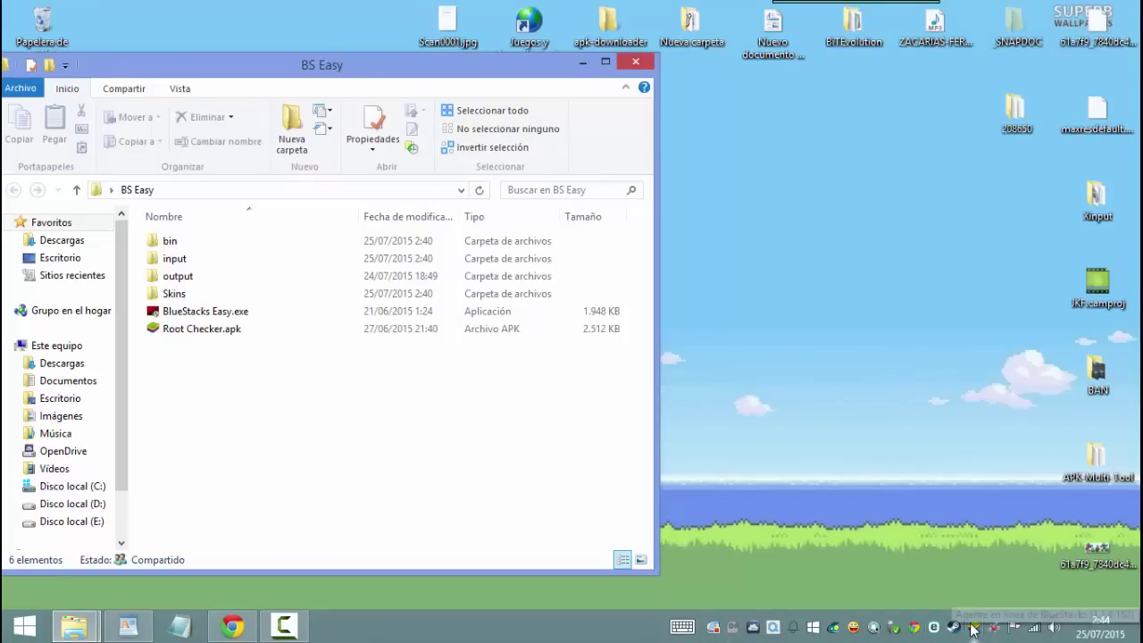
- Launch BlueStacks Easy.exe from the BS Easy folder and detect the installed BlueStacks
drag(495, 71, 701, 78)
double_click(514, 318)
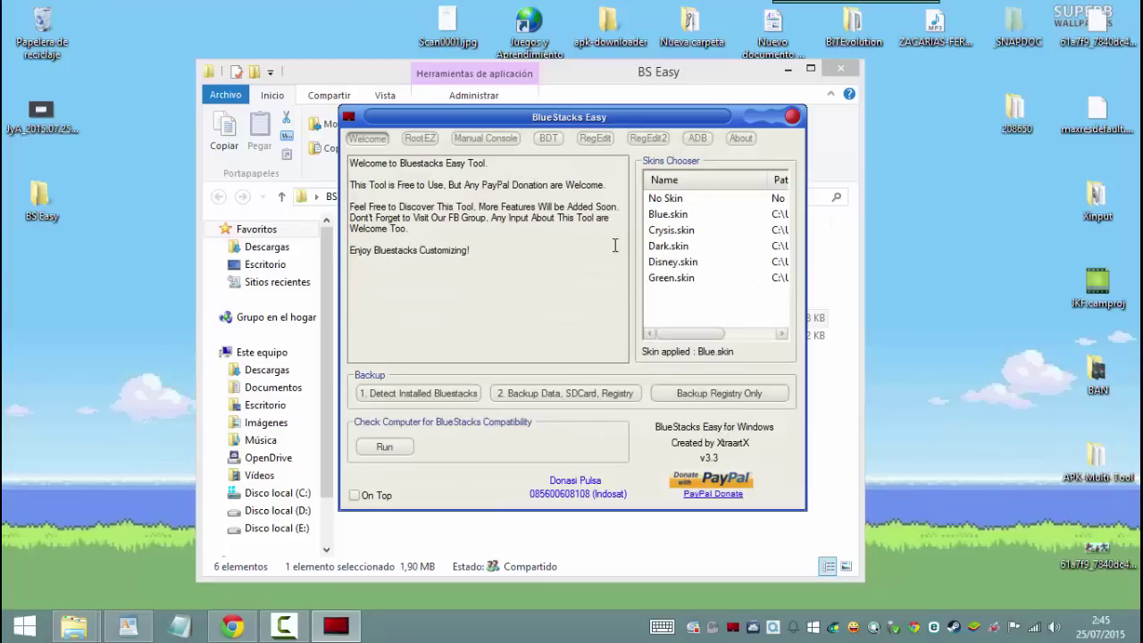
click(433, 393)
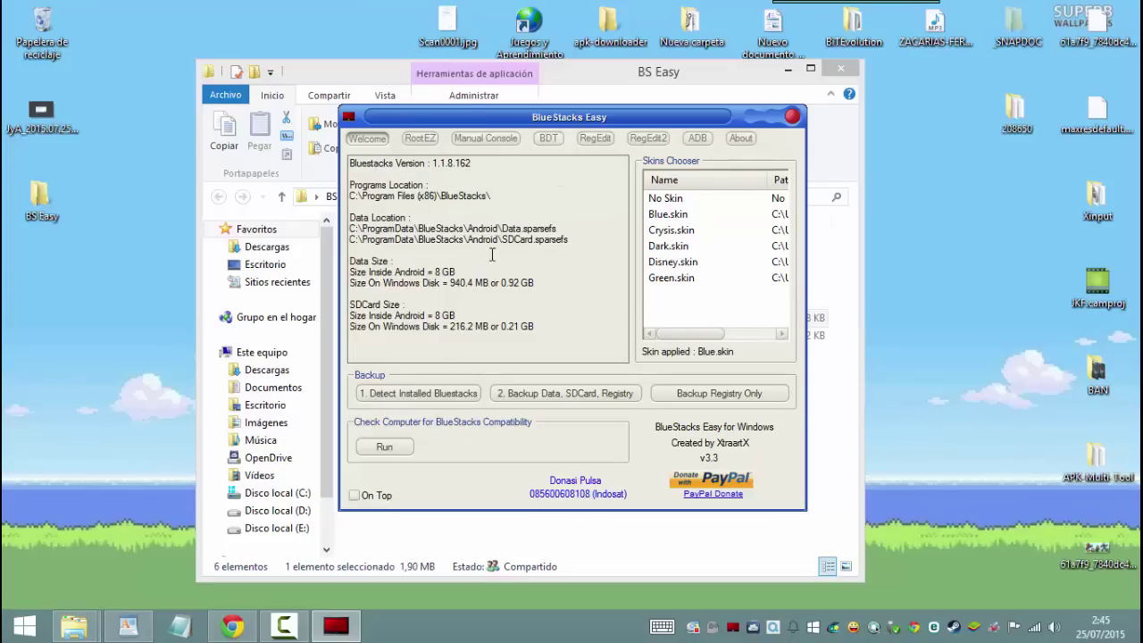
- In RootEZ, auto-detect Root.fs from the installed BlueStacks and choose the KitKat version with Signature enabled
click(419, 138)
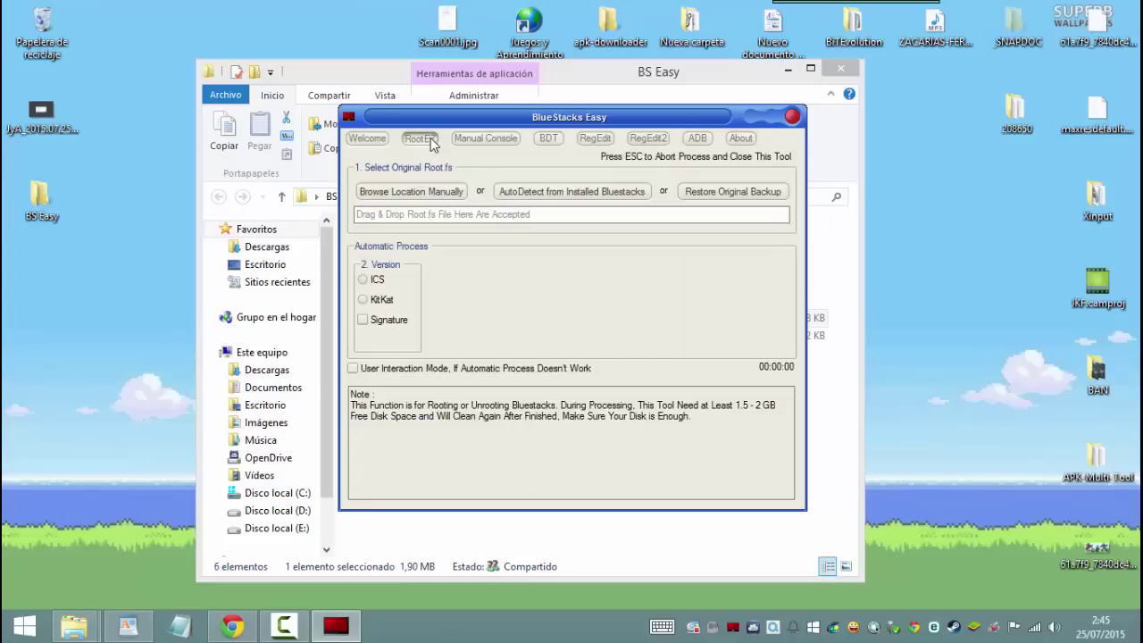
click(572, 191)
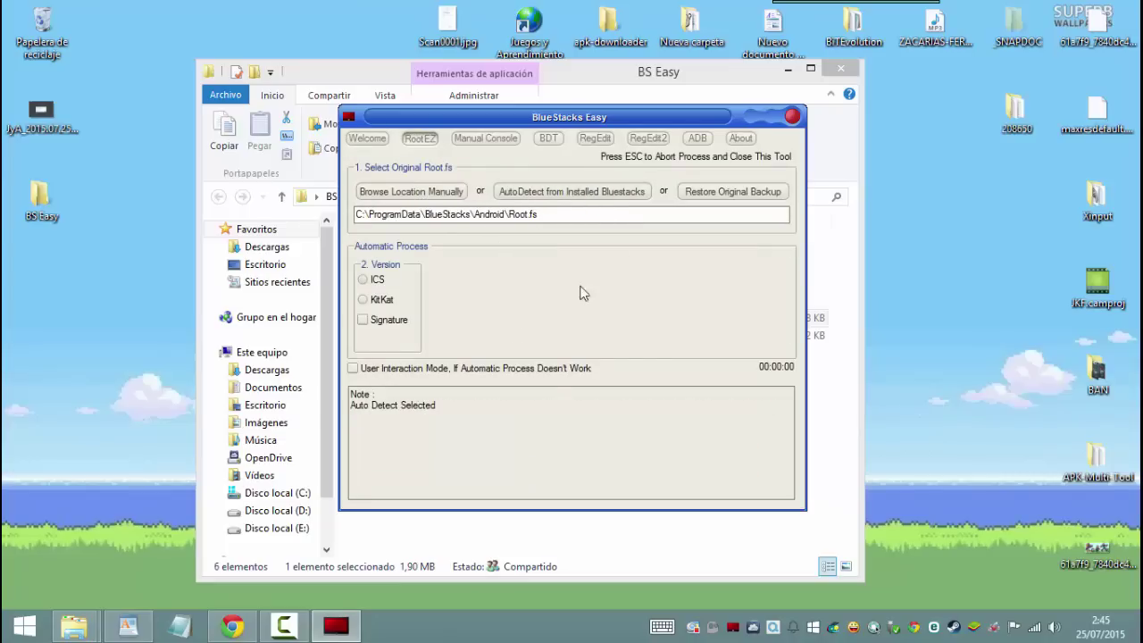
click(363, 301)
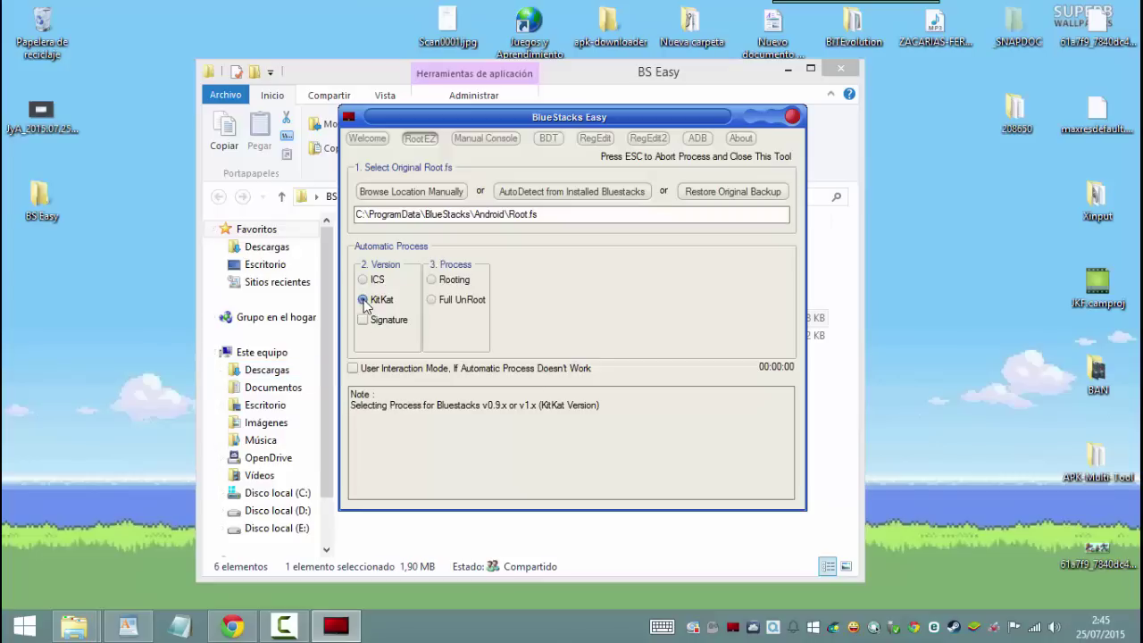
click(362, 320)
- Choose the Rooting process with Method 2 and the Unsquashed System option, and run it
click(435, 280)
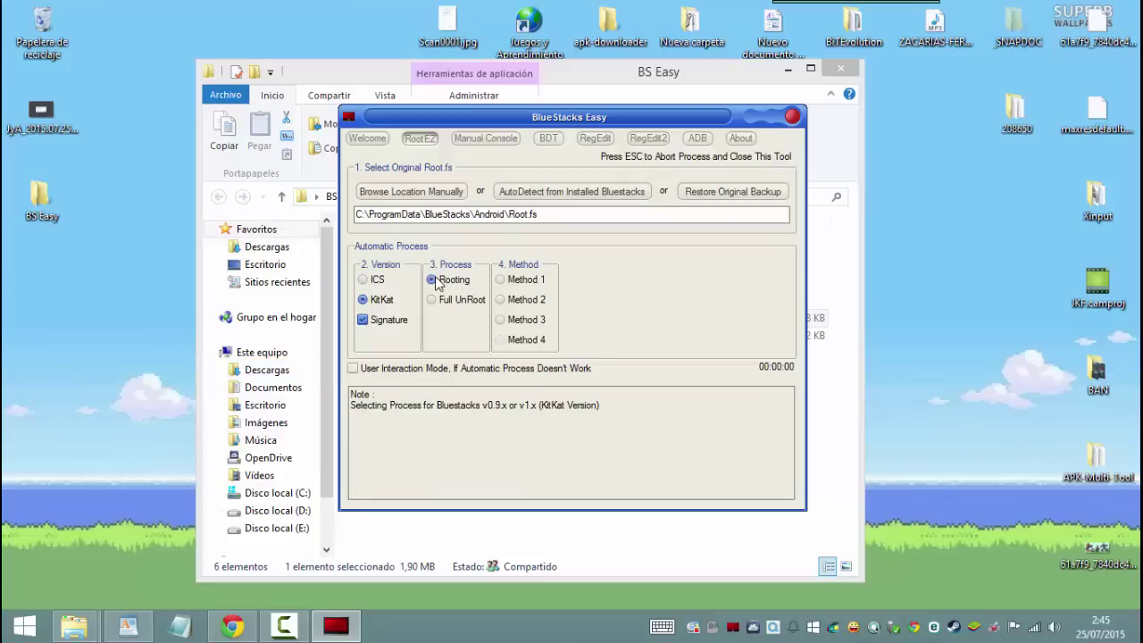
click(501, 300)
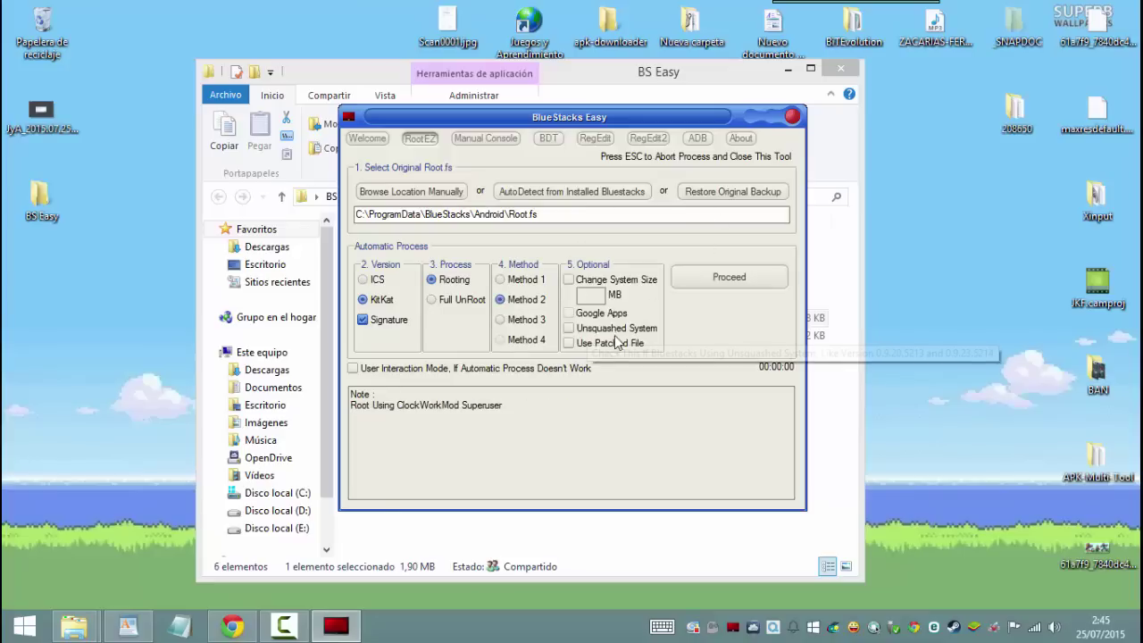
click(570, 329)
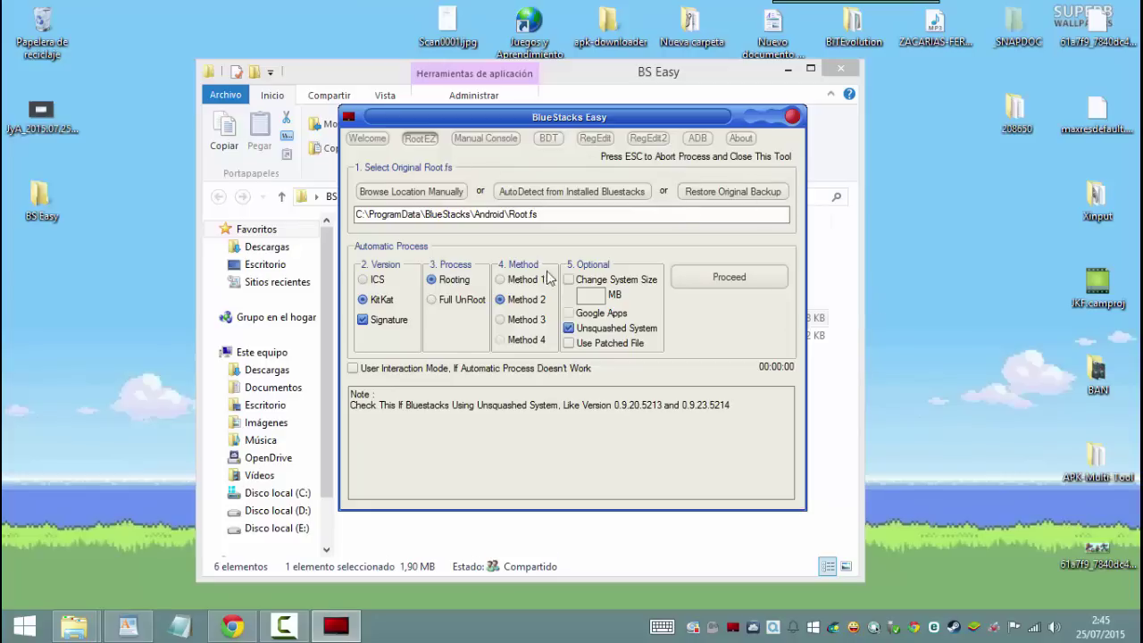
click(730, 277)
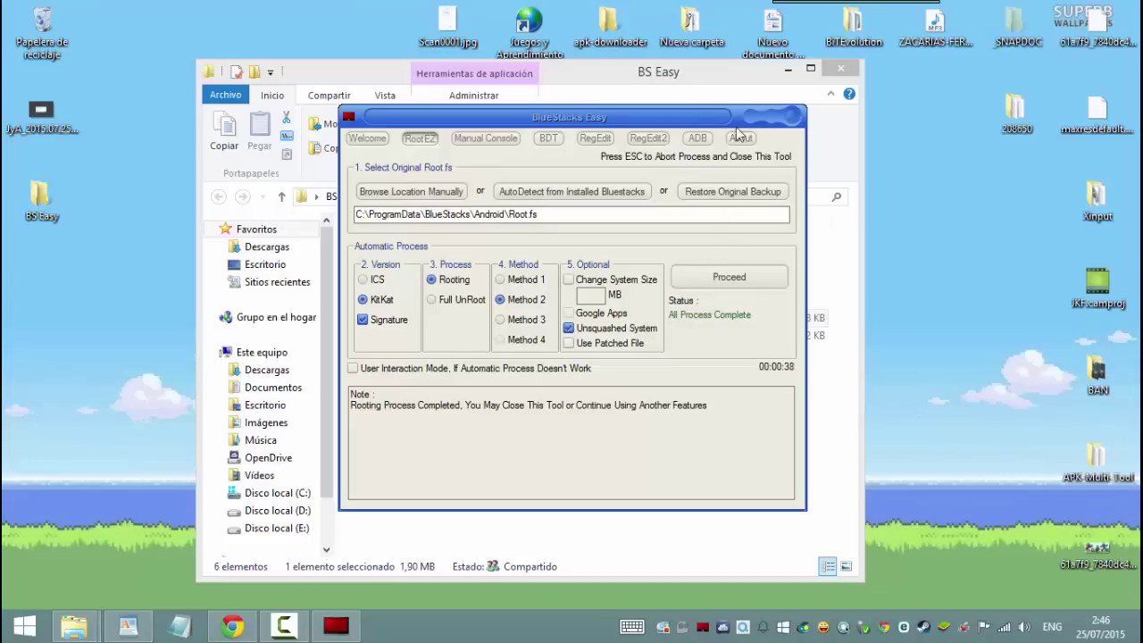
- Close BlueStacks Easy and the BS Easy folder window
click(792, 118)
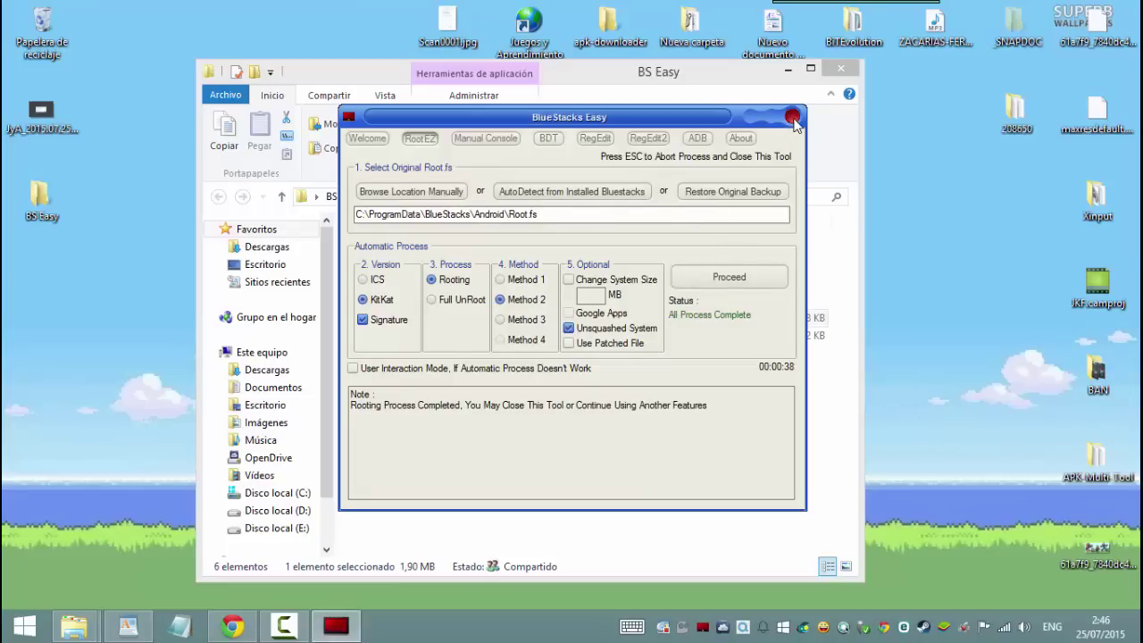
click(793, 118)
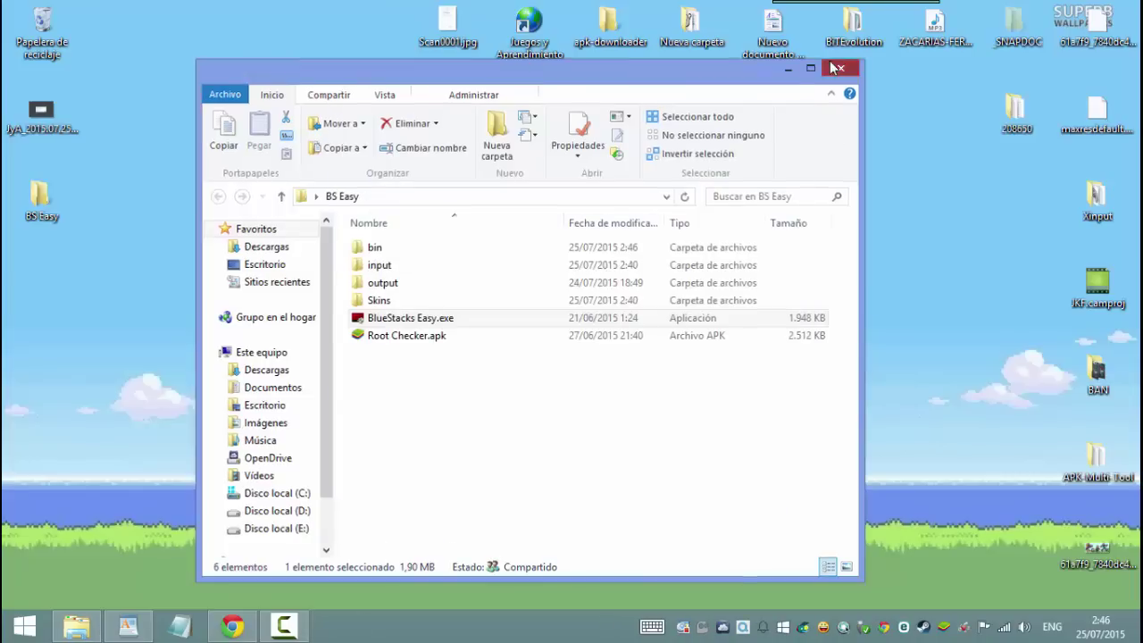
click(835, 68)
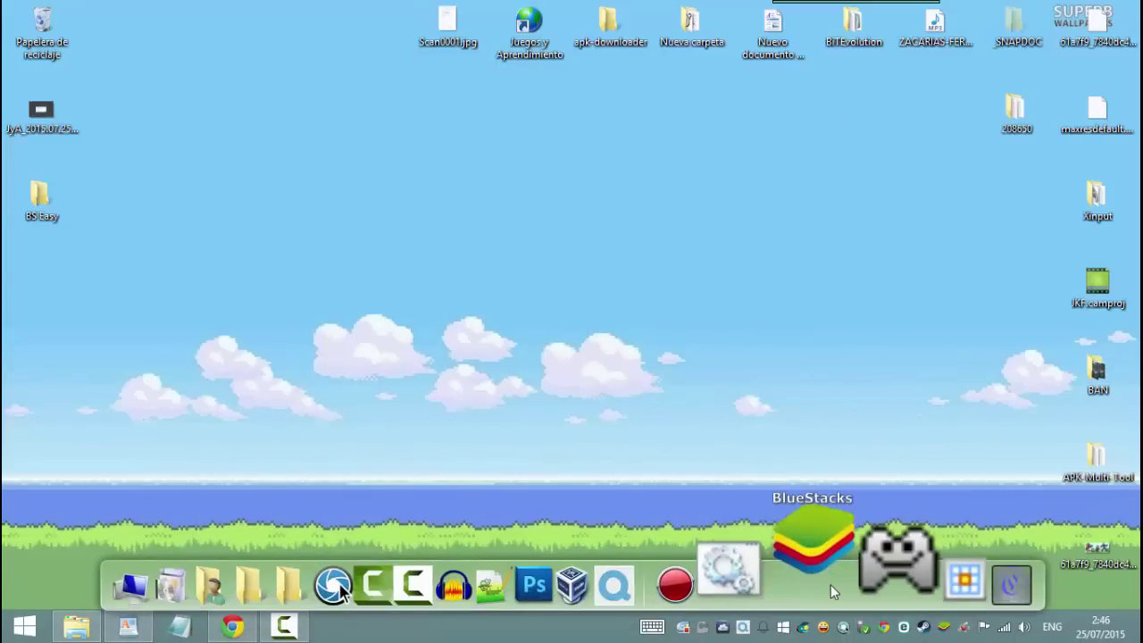
- Start BlueStacks and set L Launcher to always be used as the home screen app
click(830, 585)
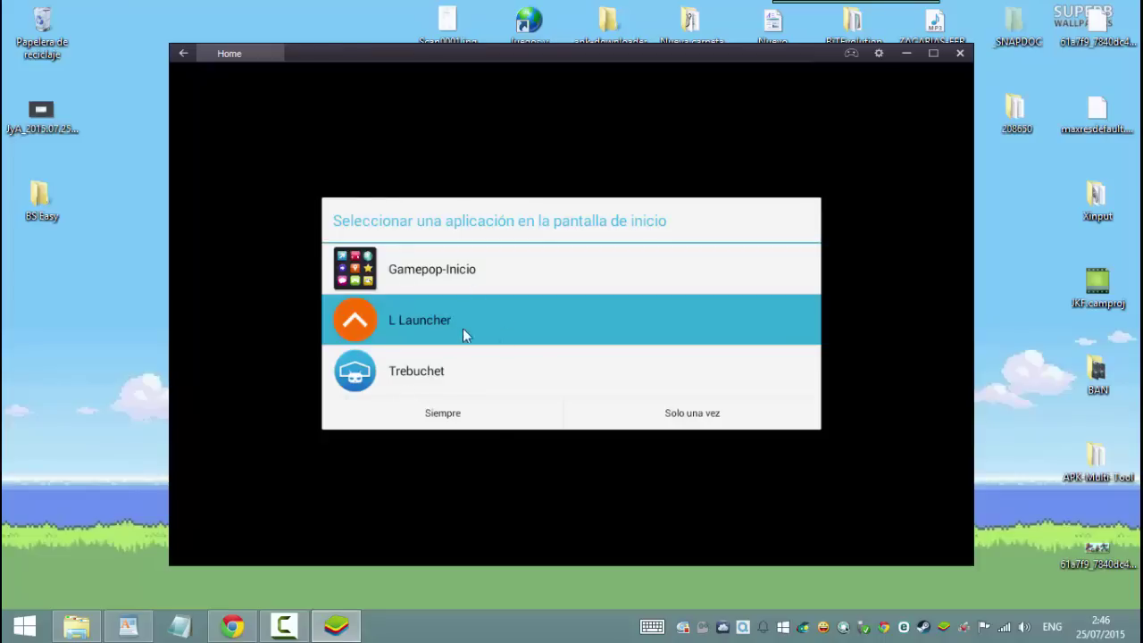
click(480, 407)
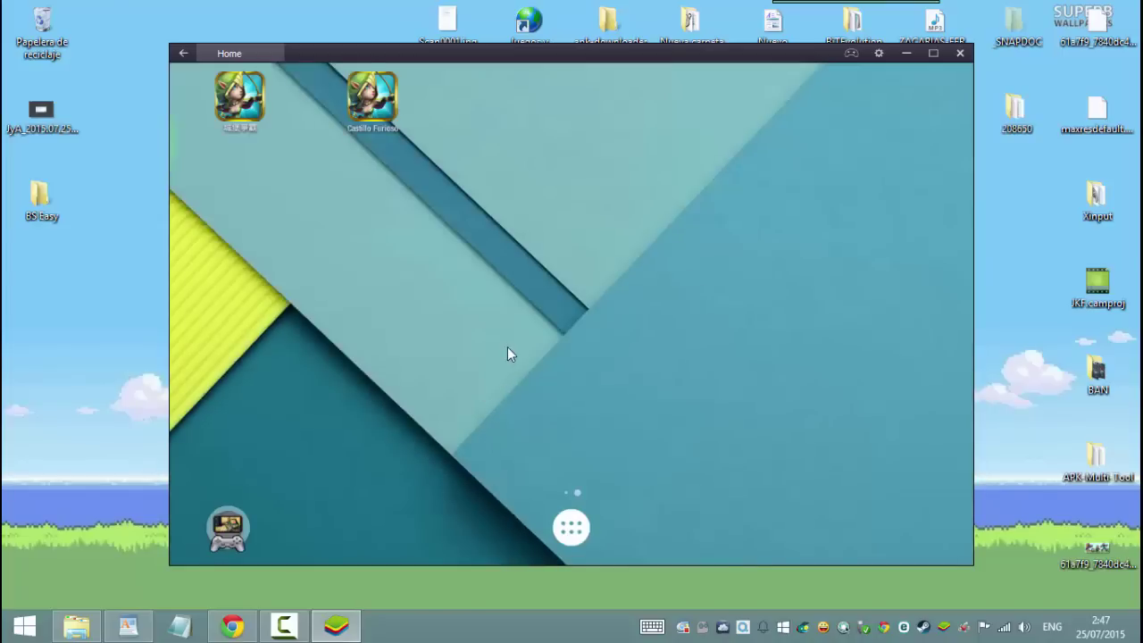
- Verify root access with Root Checker Basic, granting its superuser request with Recordar indefinidamente, and close the app
click(572, 528)
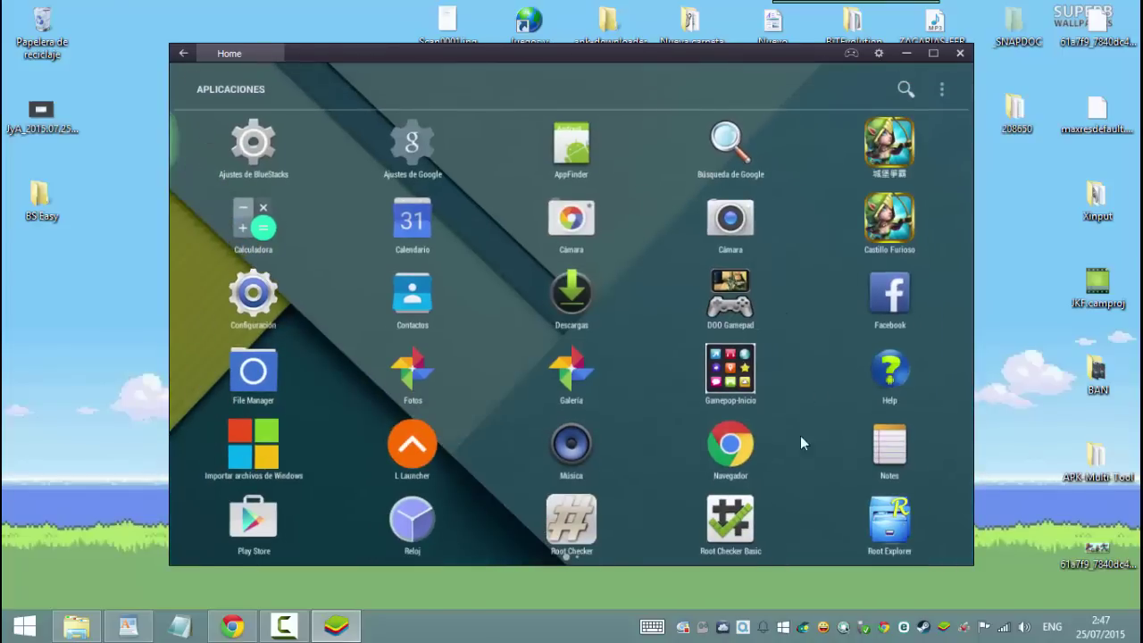
click(733, 525)
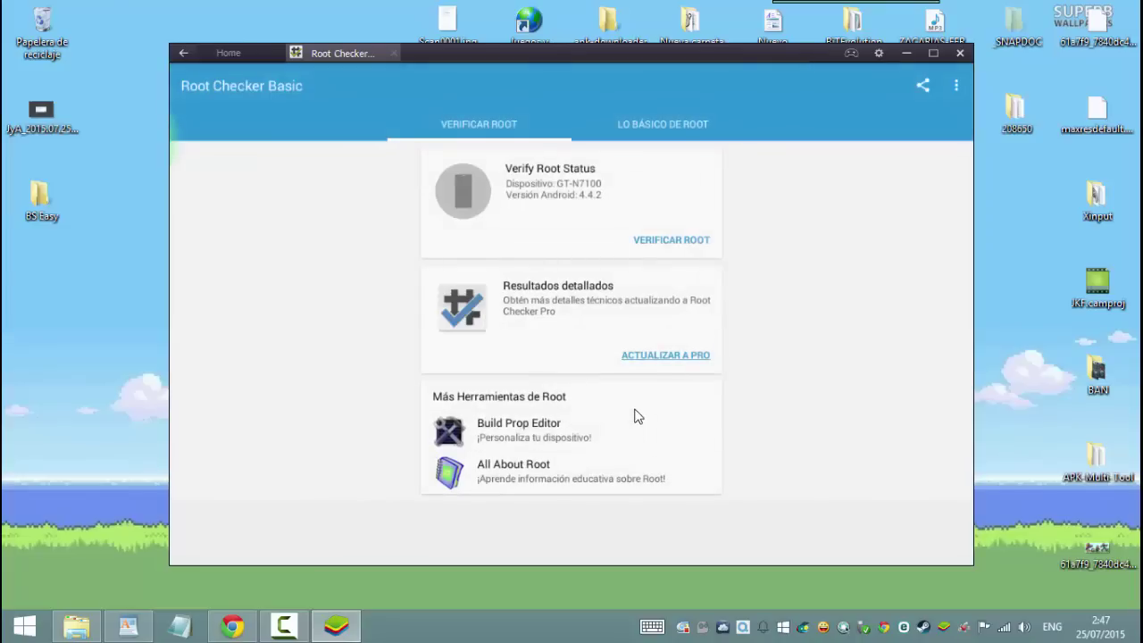
click(669, 238)
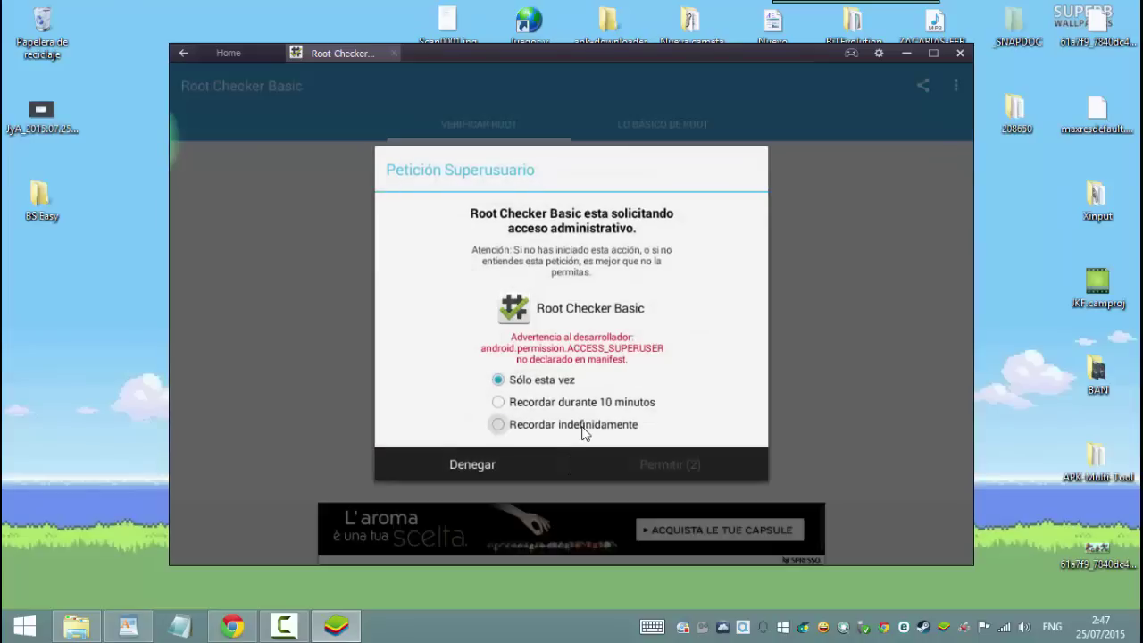
click(584, 433)
click(687, 473)
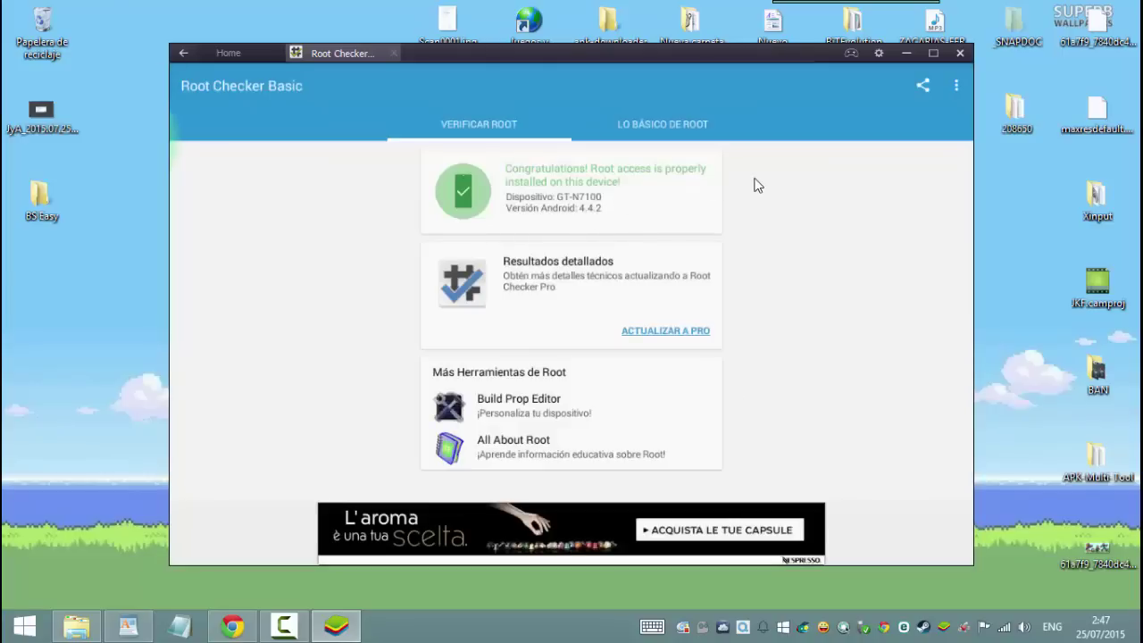
click(390, 56)
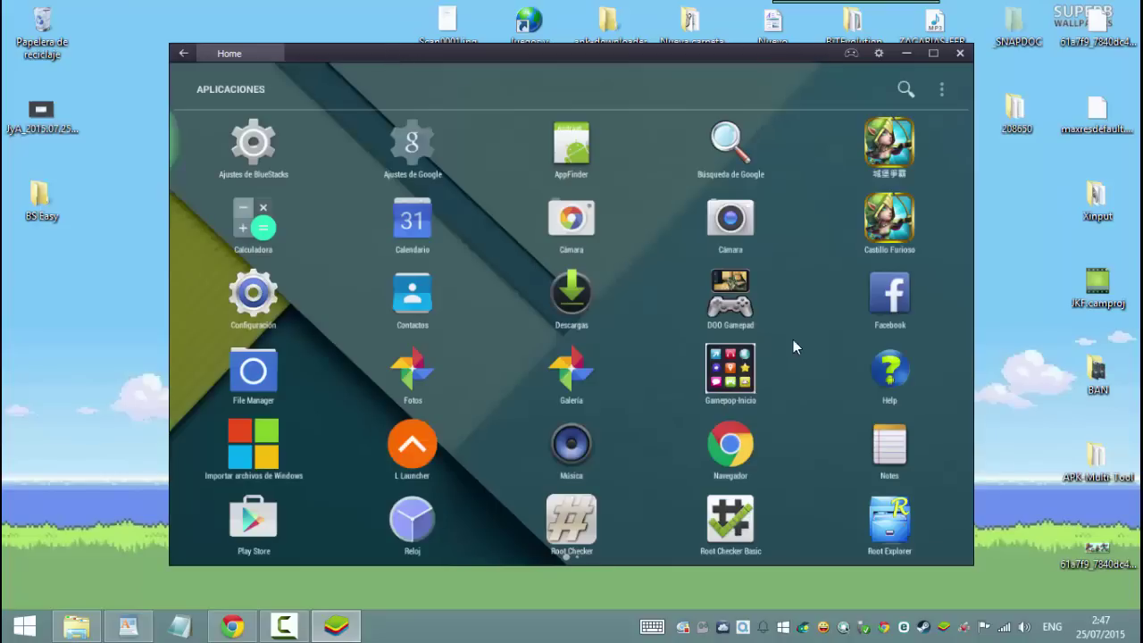
- Check the allowed apps in Superusuario and return to the app list
drag(808, 340, 449, 327)
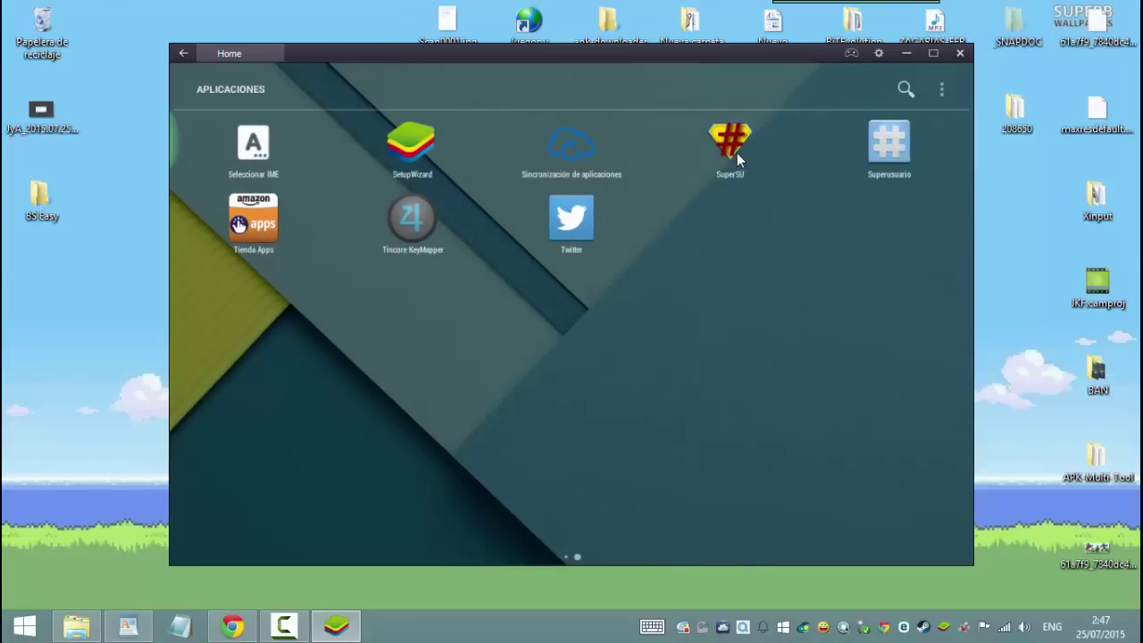
click(878, 141)
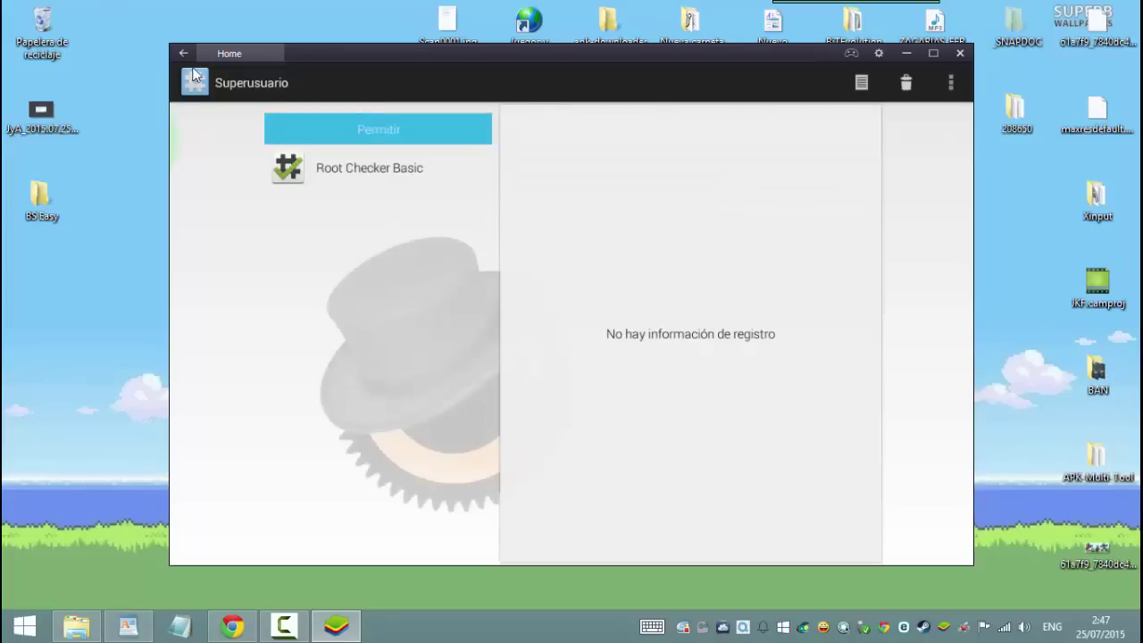
click(183, 53)
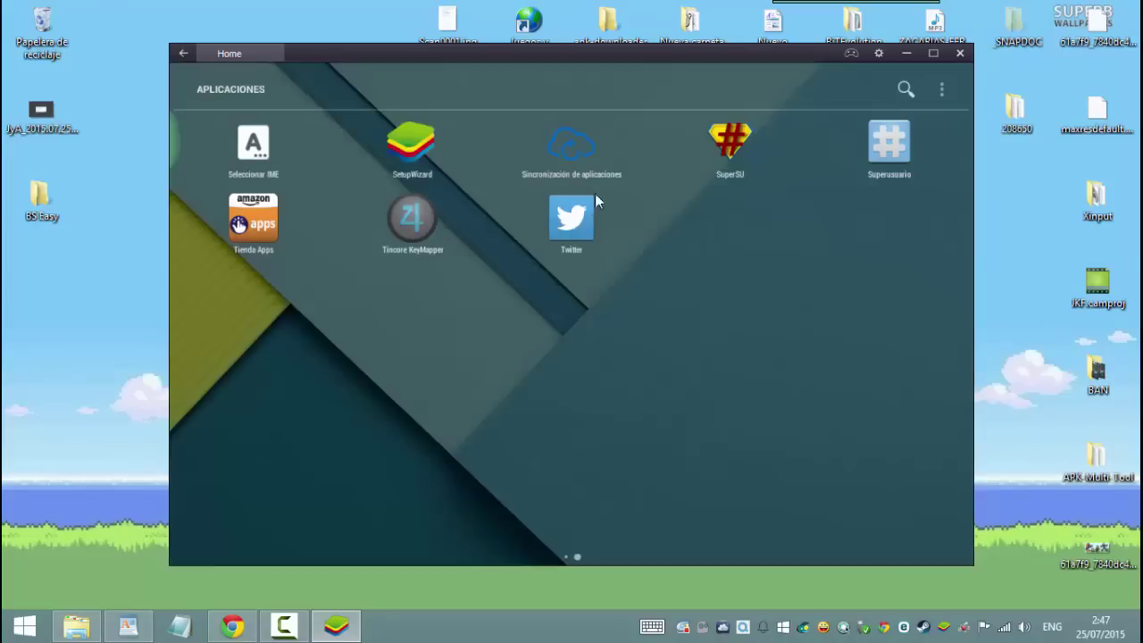
- Open SuperSU and accept the update of the SU binaries
click(721, 176)
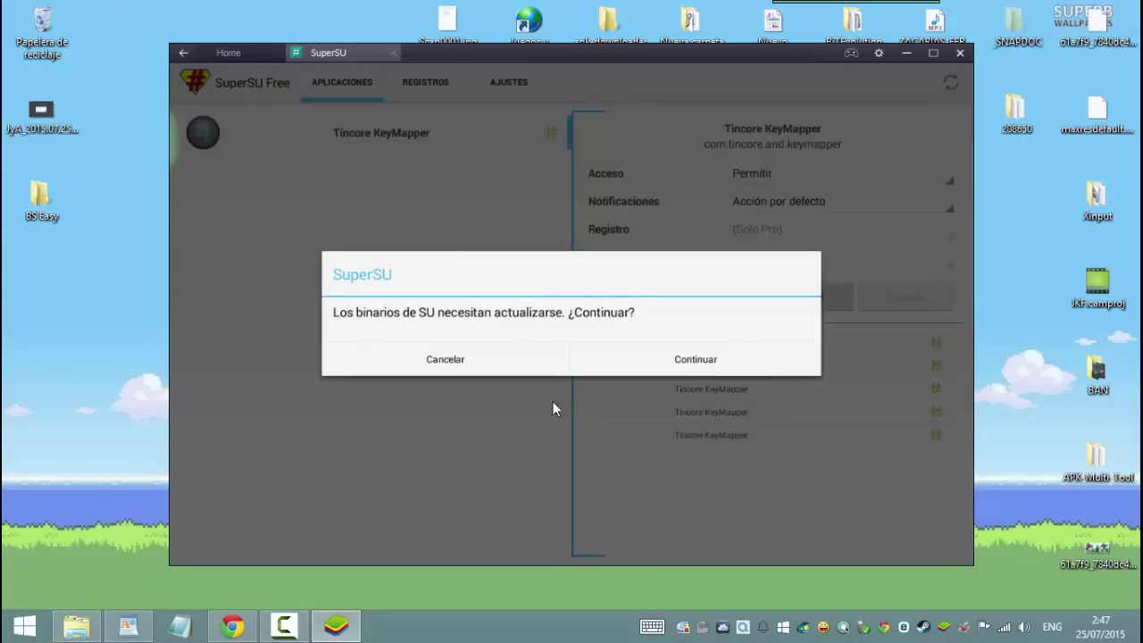
click(679, 361)
click(534, 370)
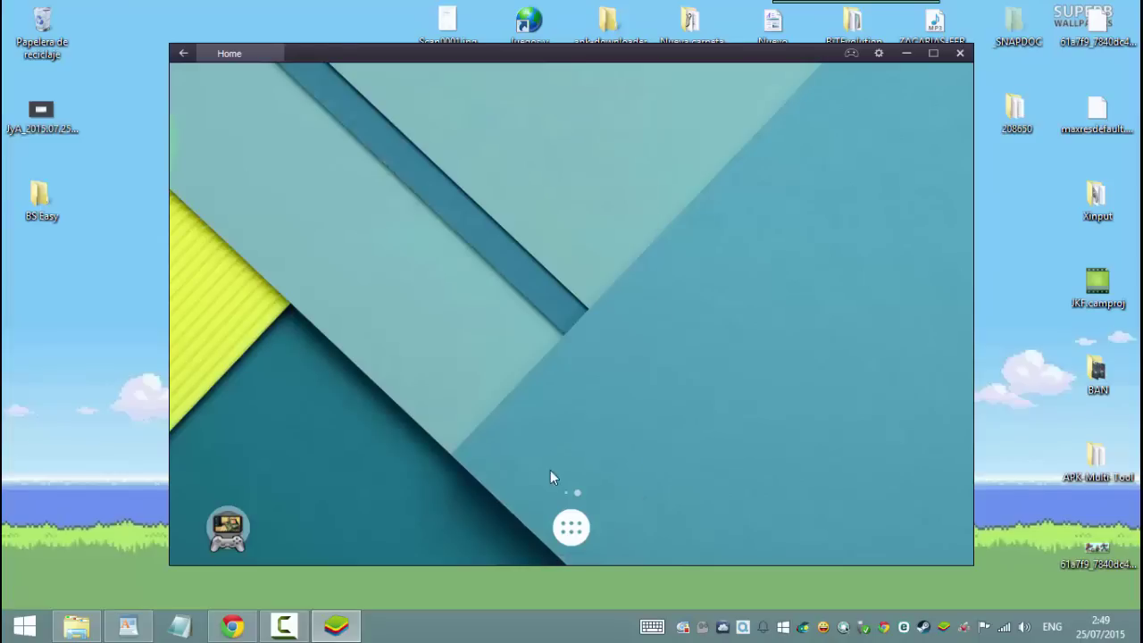
- Look inside the unnamed home screen folder and examine the second page of the app list for superuser apps
click(226, 526)
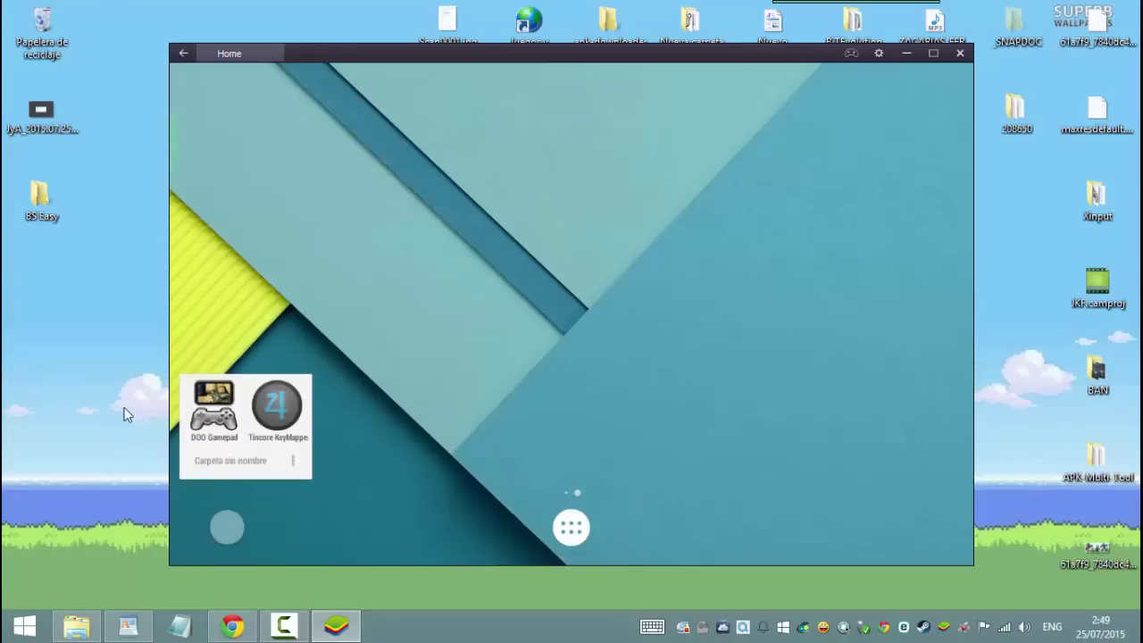
click(604, 417)
click(571, 527)
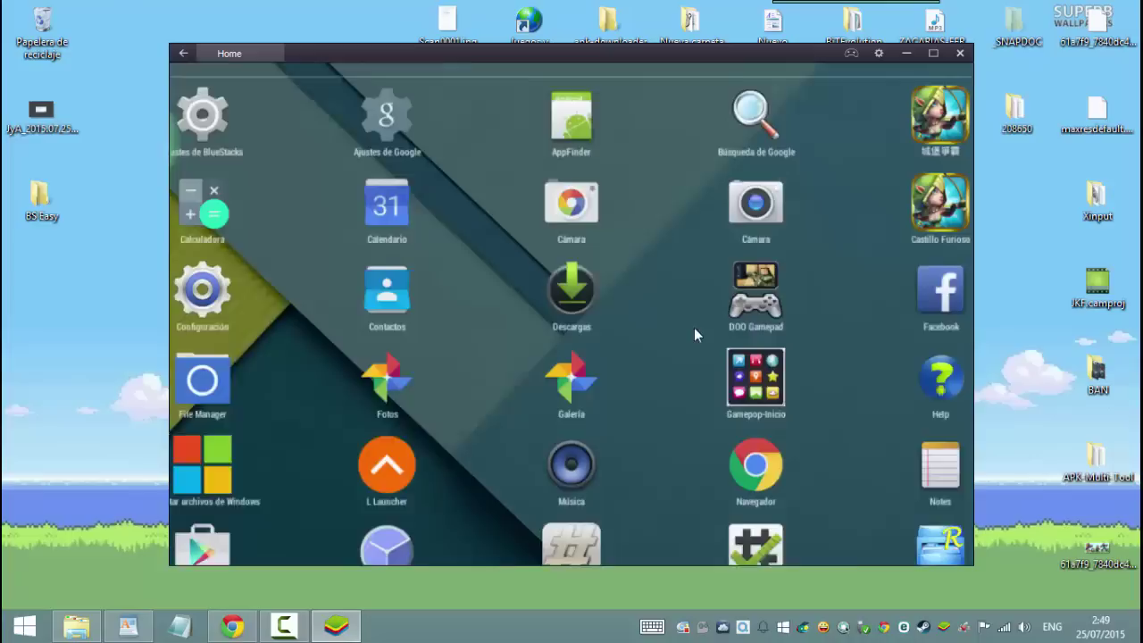
drag(788, 314, 606, 296)
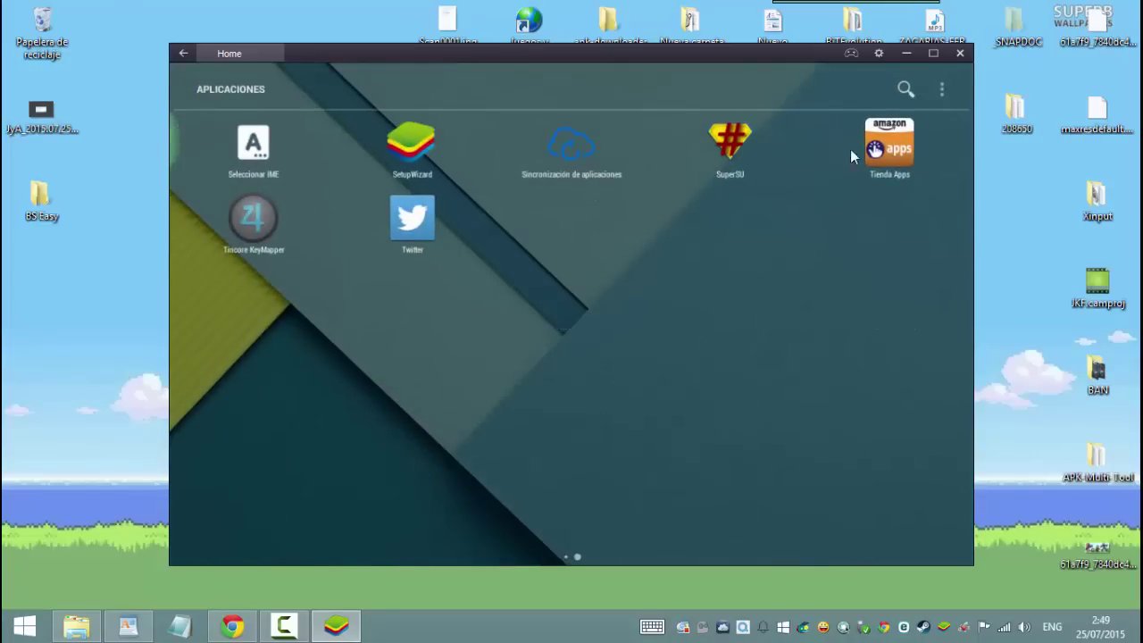
- Check the apps with root access in SuperSU and return to the app list
click(723, 143)
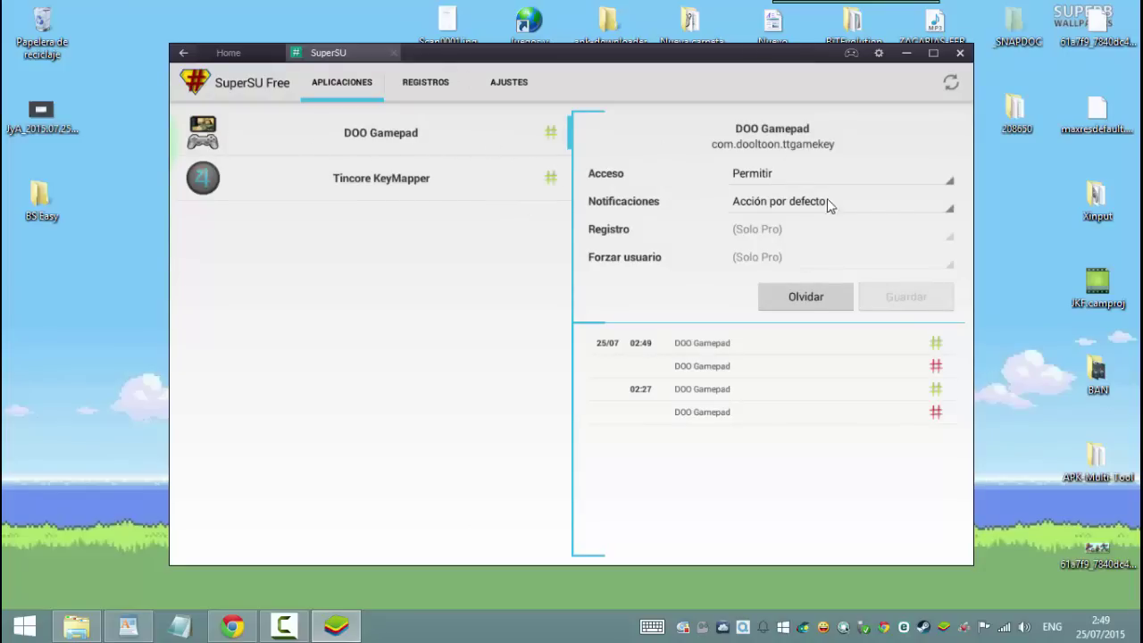
click(183, 53)
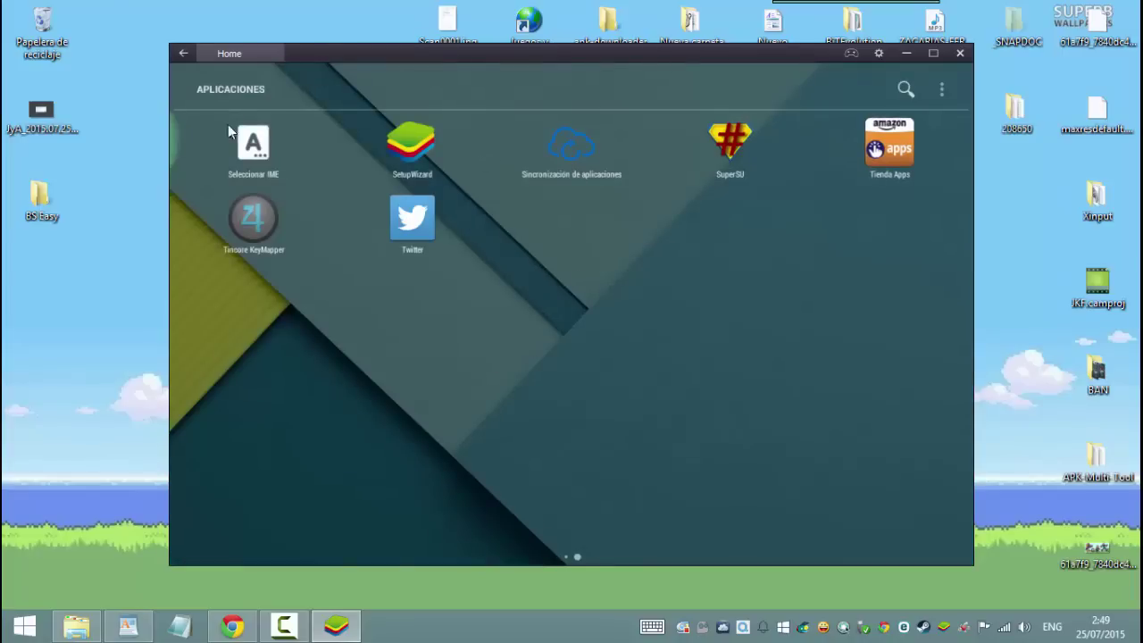
- Verify root access again with Root Checker Basic from the first page of apps, allowing its superuser request, and close the app
click(183, 53)
click(585, 529)
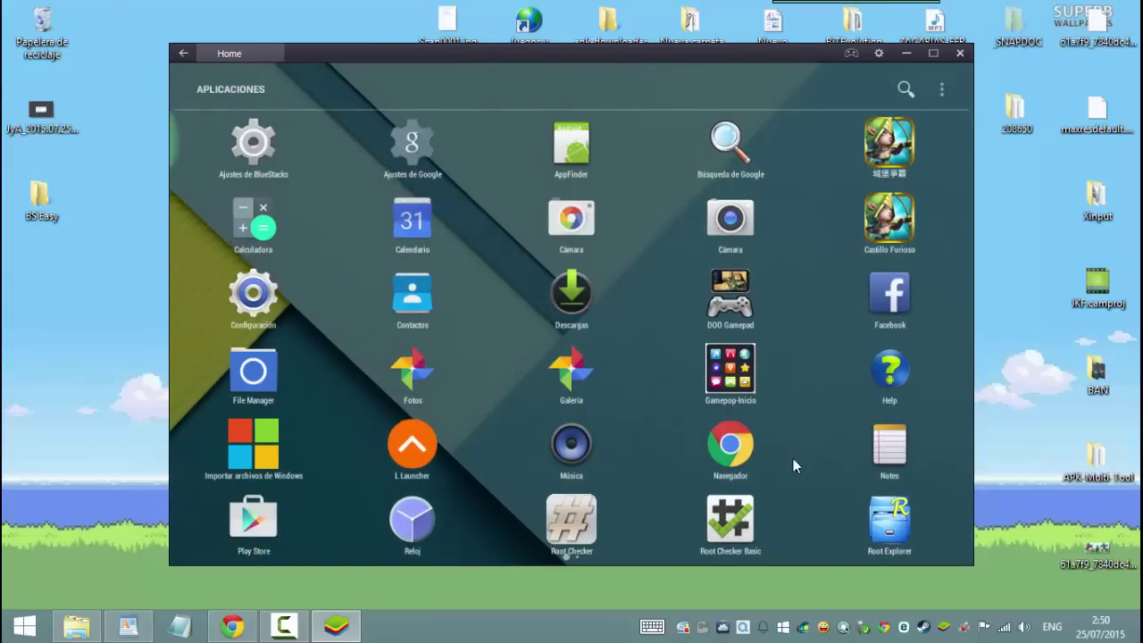
click(746, 520)
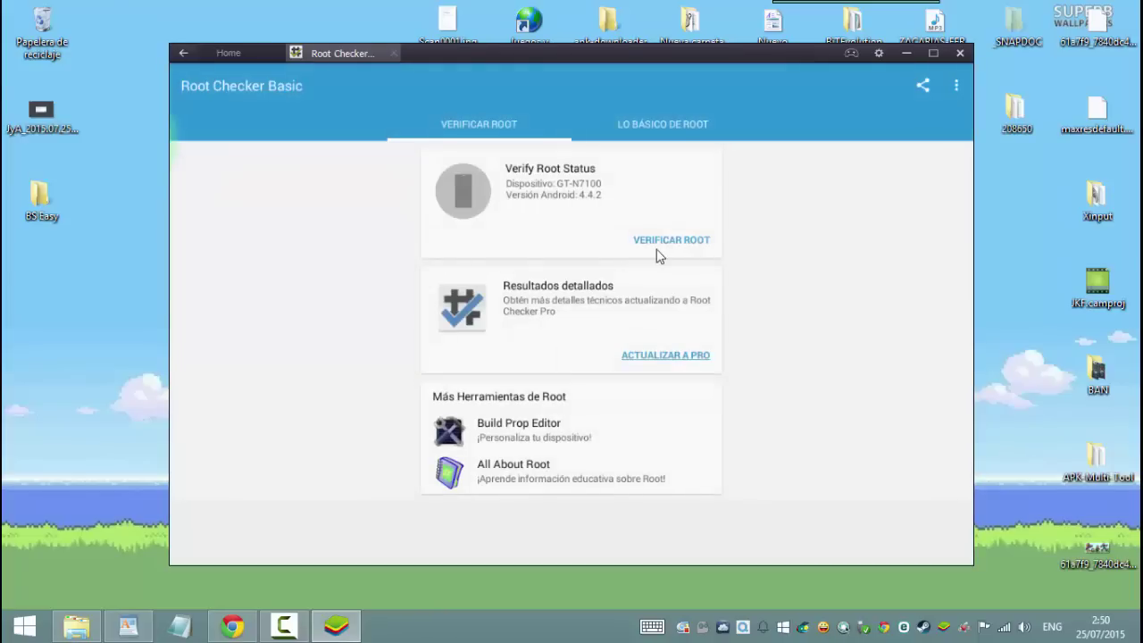
click(666, 243)
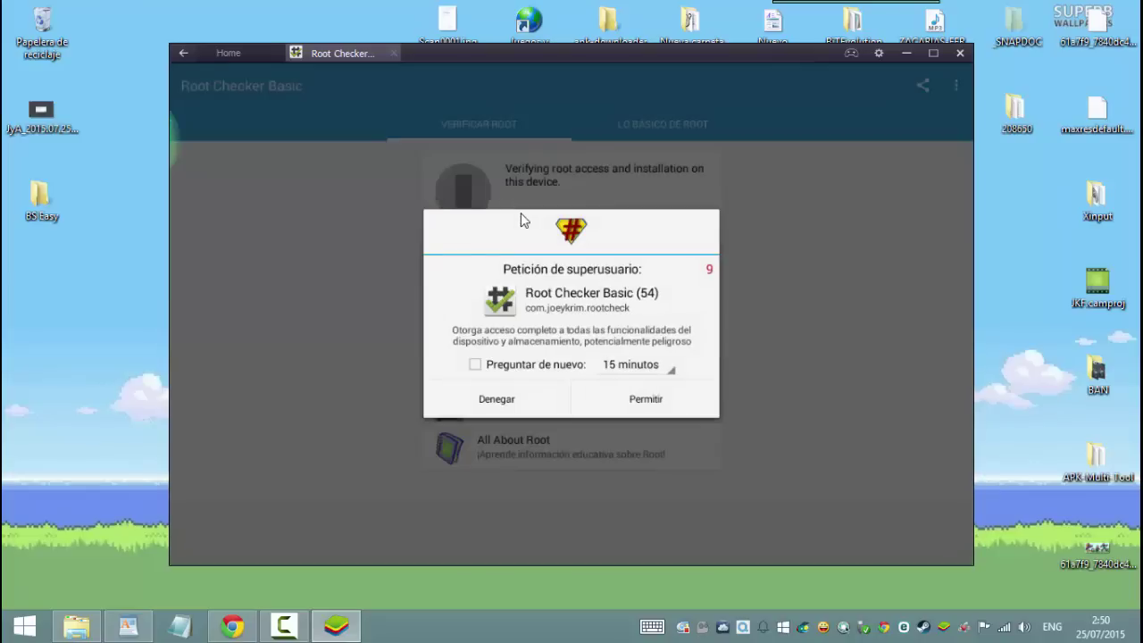
click(641, 415)
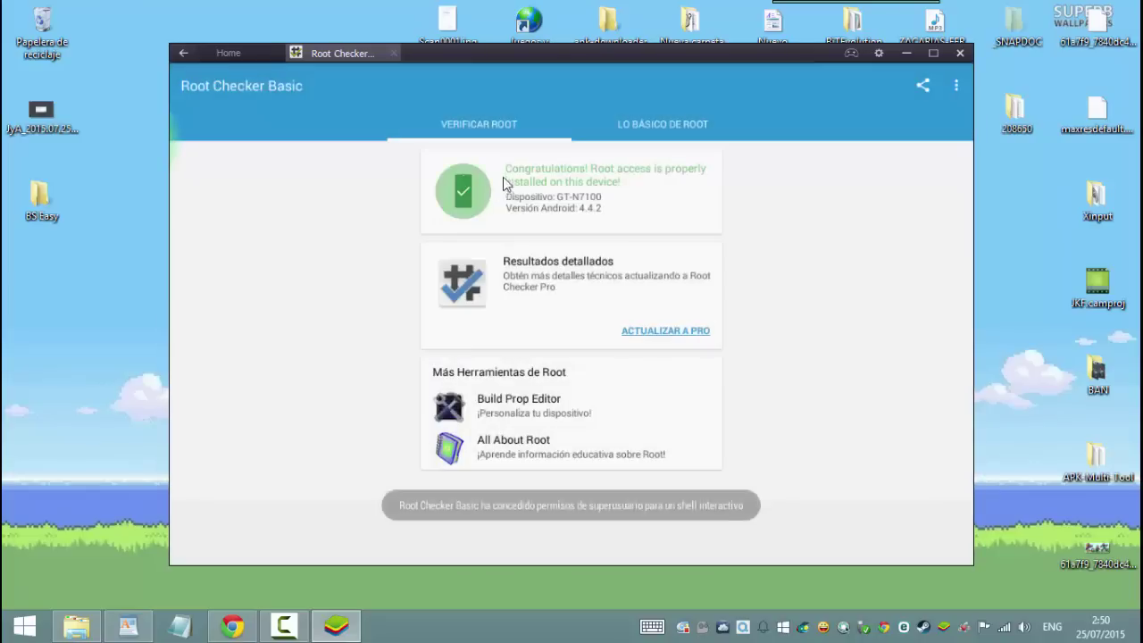
click(396, 53)
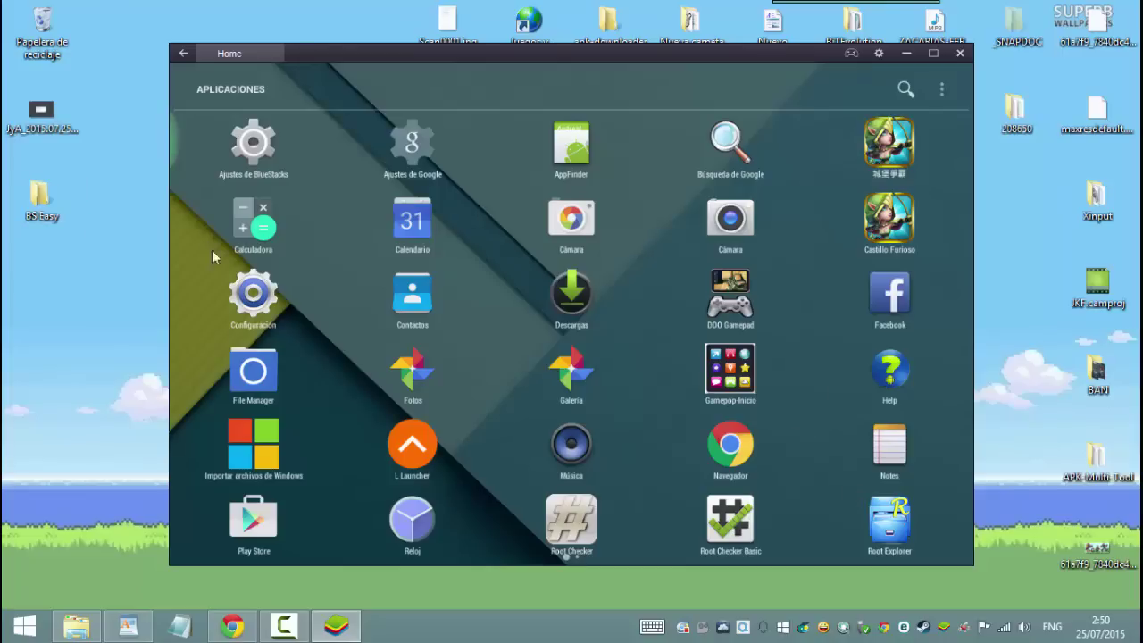
drag(635, 320, 401, 327)
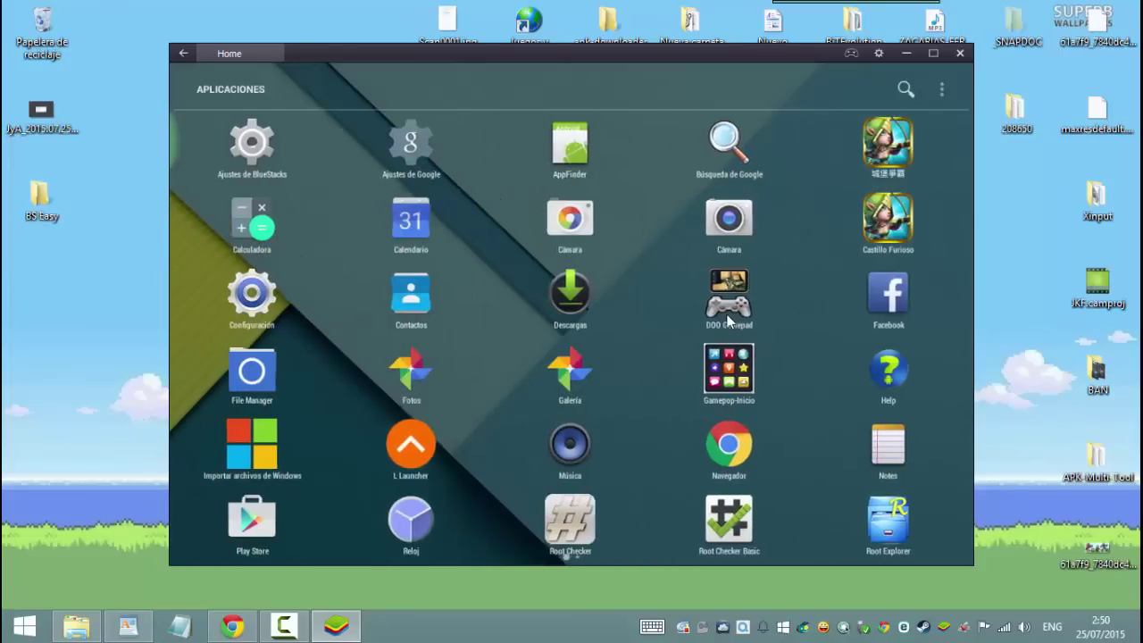